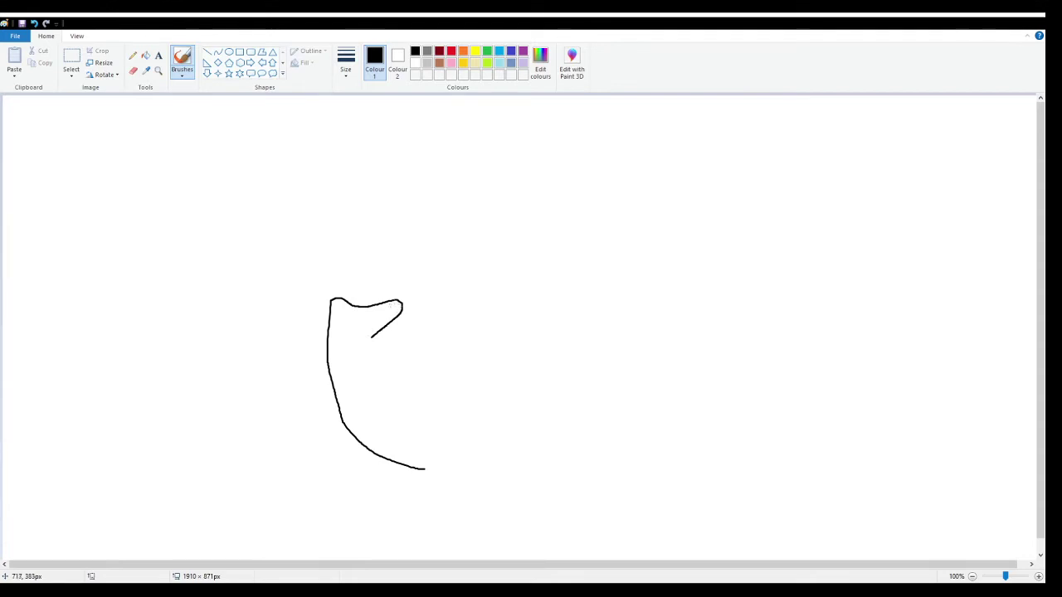
Draw a short line across the fox's snout tip and fill the enclosed nose with black
left_click_drag(387, 303, 401, 315)
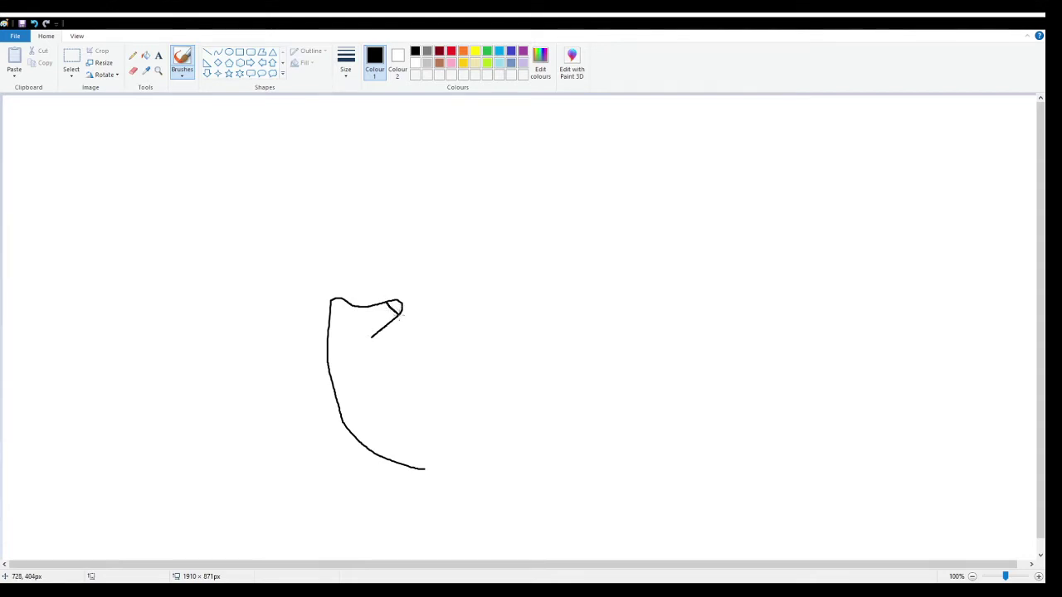
left_click(144, 54)
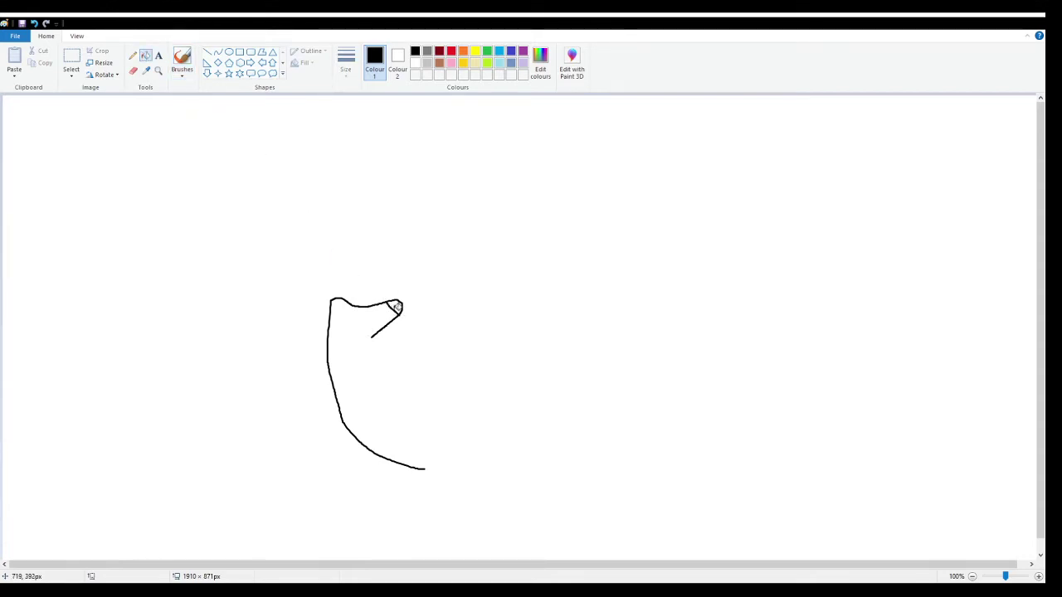
left_click(397, 306)
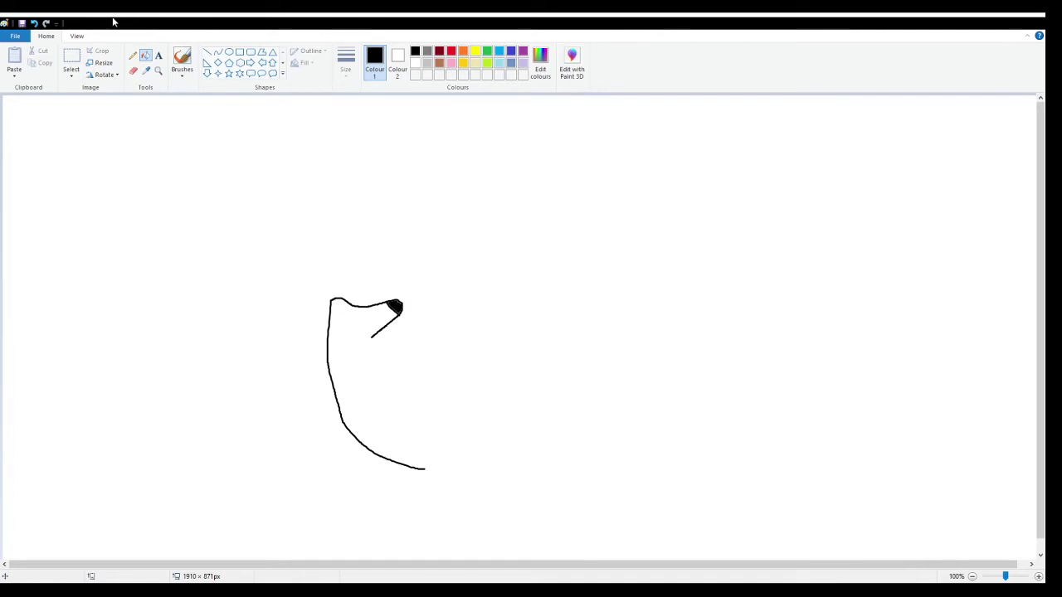
Brush the rest of the fox's body outline with a spiky tail in black, erasing the messy underside and redrawing it as a smooth curve
left_click(182, 62)
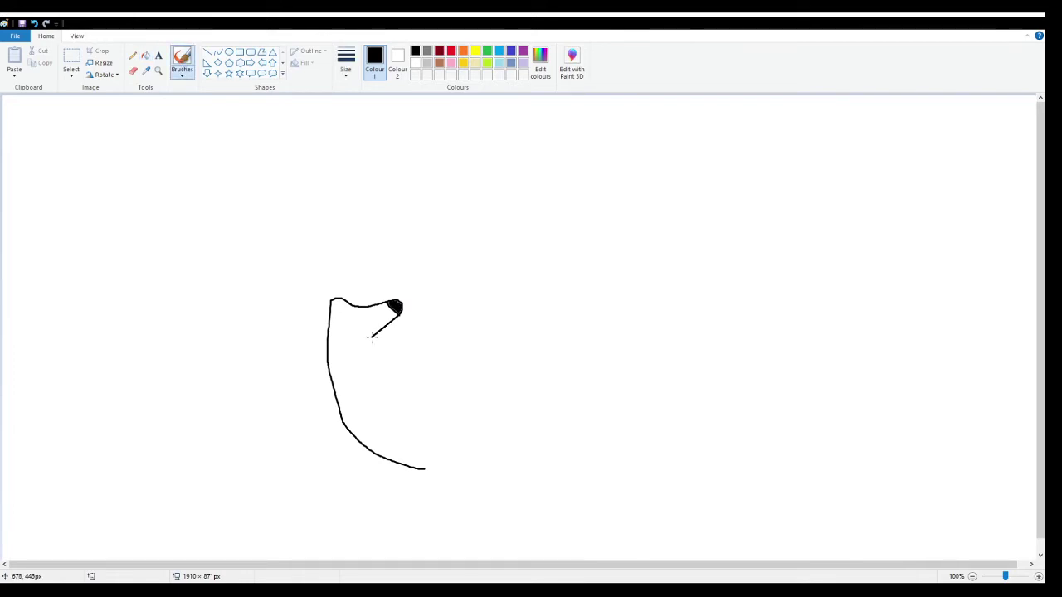
mouse_move(372, 337)
left_mouse_down()
mouse_move(437, 426)
mouse_move(476, 441)
mouse_move(521, 440)
mouse_move(560, 353)
mouse_move(572, 381)
mouse_move(586, 318)
mouse_move(593, 375)
mouse_move(613, 318)
mouse_move(615, 371)
mouse_move(630, 332)
mouse_move(639, 339)
mouse_move(640, 390)
mouse_move(615, 435)
mouse_move(533, 467)
mouse_move(436, 459)
mouse_move(403, 468)
mouse_move(415, 460)
left_mouse_up()
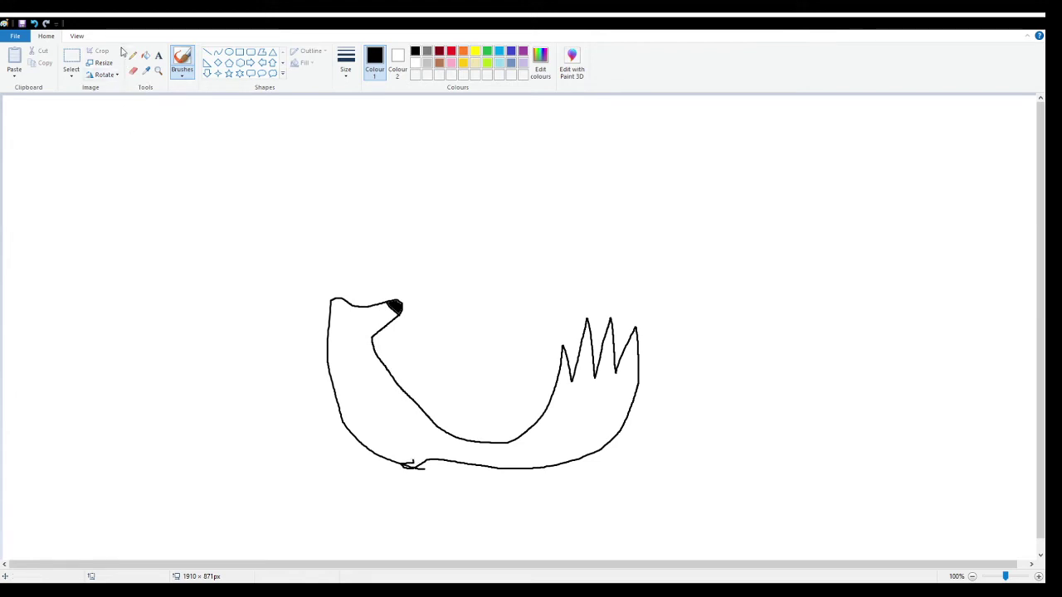
left_click(133, 71)
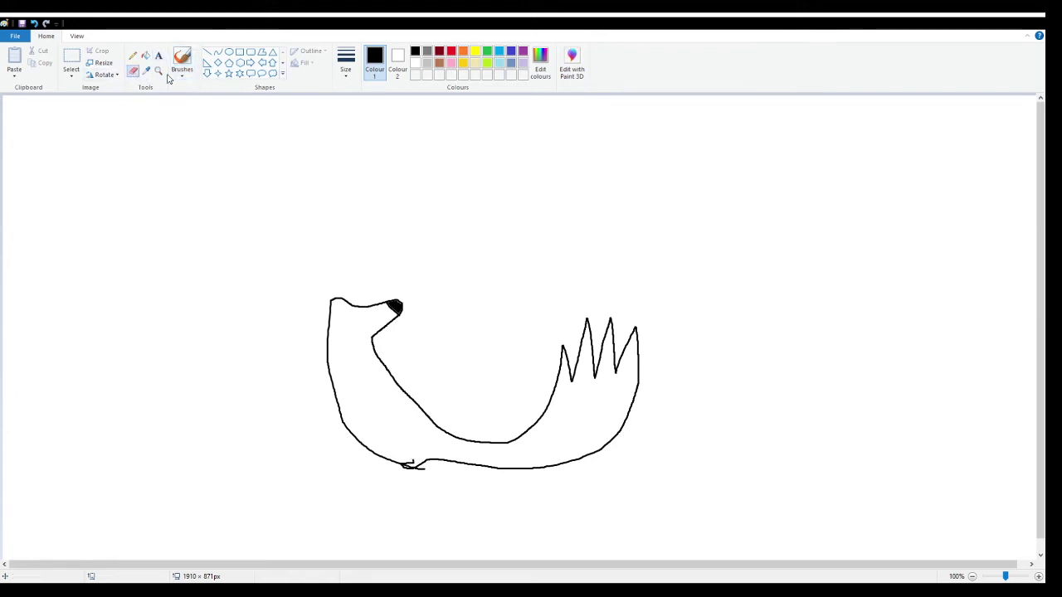
left_click_drag(405, 466, 420, 458)
mouse_move(482, 467)
left_mouse_down()
mouse_move(546, 467)
mouse_move(419, 457)
mouse_move(417, 469)
mouse_move(408, 456)
mouse_move(423, 470)
left_mouse_up()
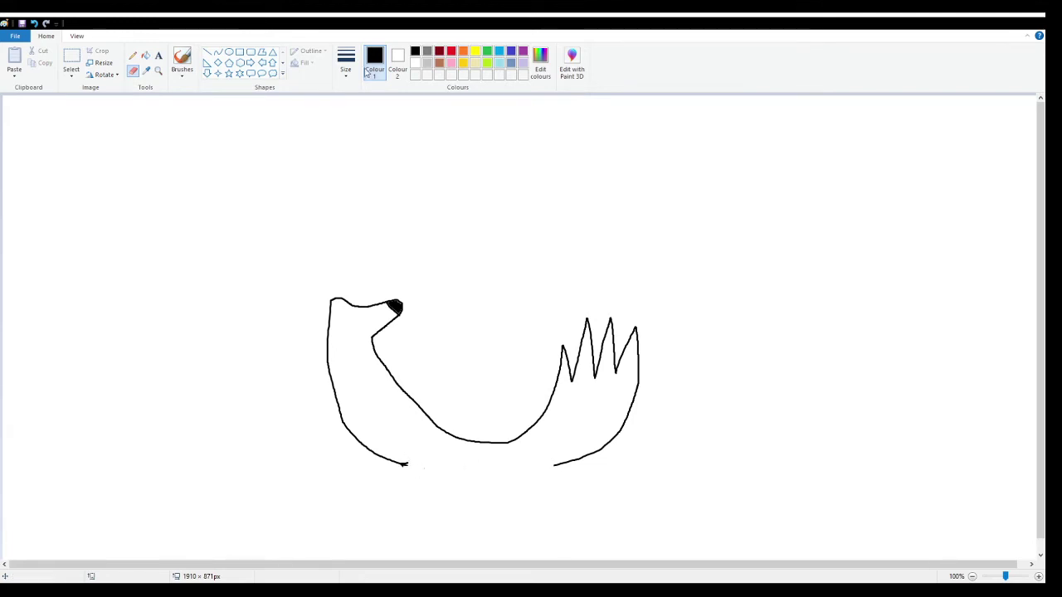
left_click(182, 62)
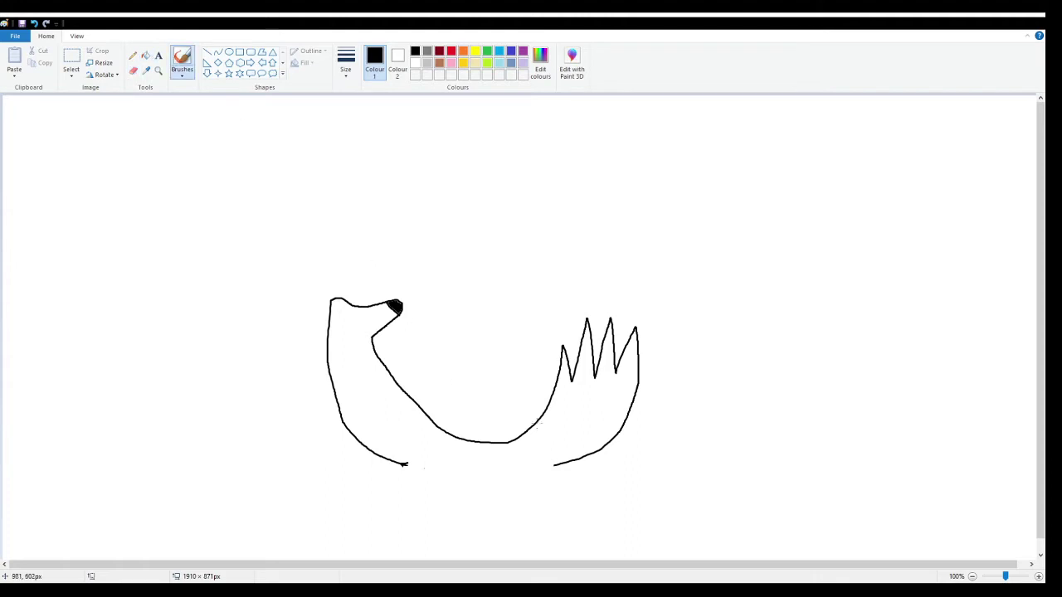
left_click_drag(551, 466, 413, 471)
Add two pointed ears, short fur strokes along the body and a leaf-shaped paw on the fox's chest
mouse_move(328, 323)
left_mouse_down()
mouse_move(290, 267)
mouse_move(334, 306)
mouse_move(377, 261)
mouse_move(357, 310)
left_mouse_up()
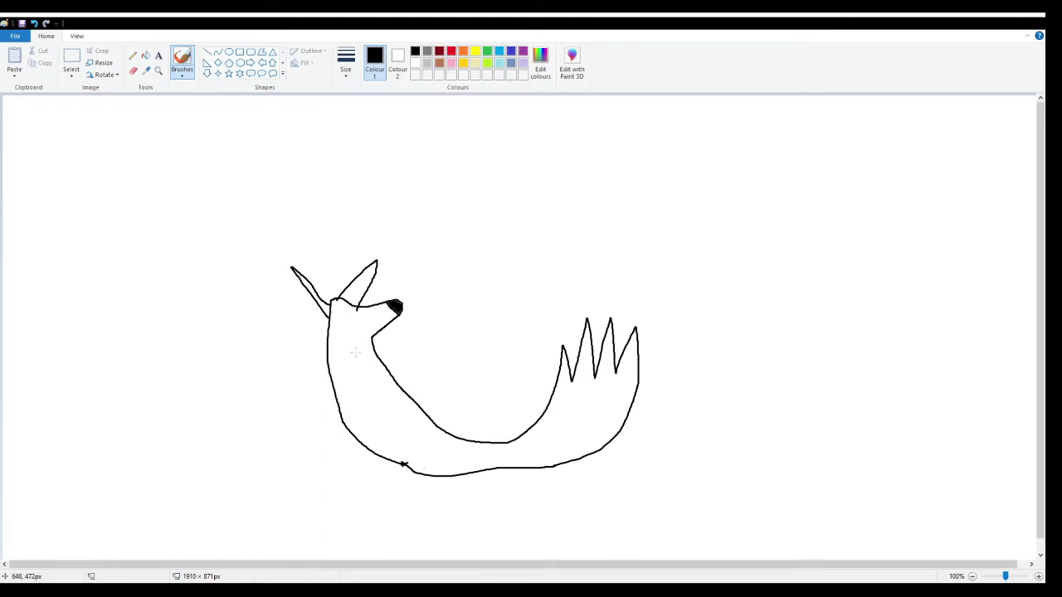
mouse_move(339, 350)
left_mouse_down()
mouse_move(343, 392)
mouse_move(363, 387)
mouse_move(394, 449)
mouse_move(478, 460)
mouse_move(548, 456)
mouse_move(546, 441)
mouse_move(585, 431)
left_mouse_up()
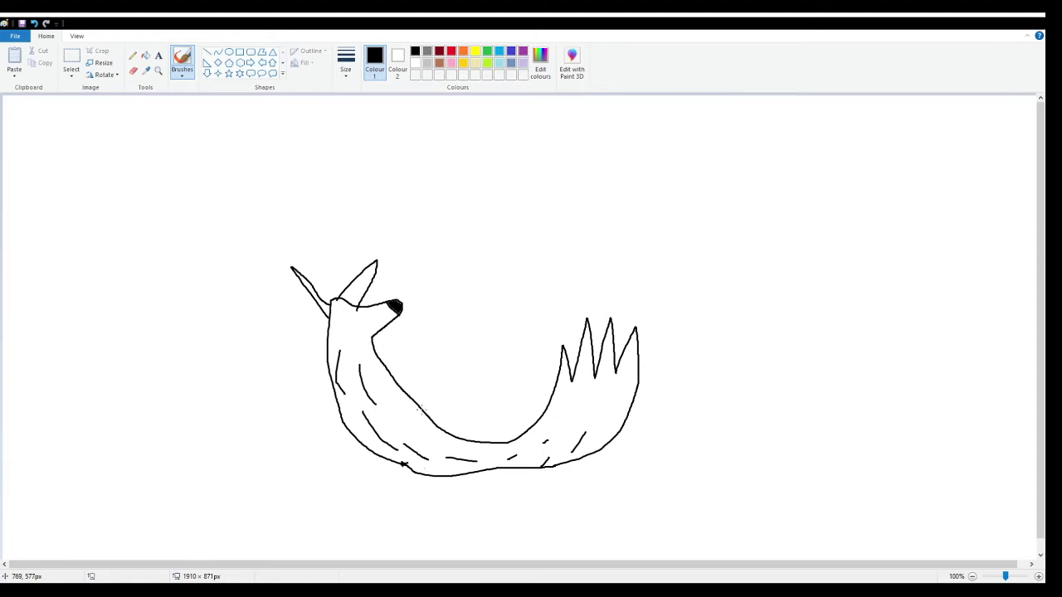
mouse_move(422, 410)
left_mouse_down()
mouse_move(476, 386)
mouse_move(485, 358)
mouse_move(457, 361)
mouse_move(412, 404)
left_mouse_up()
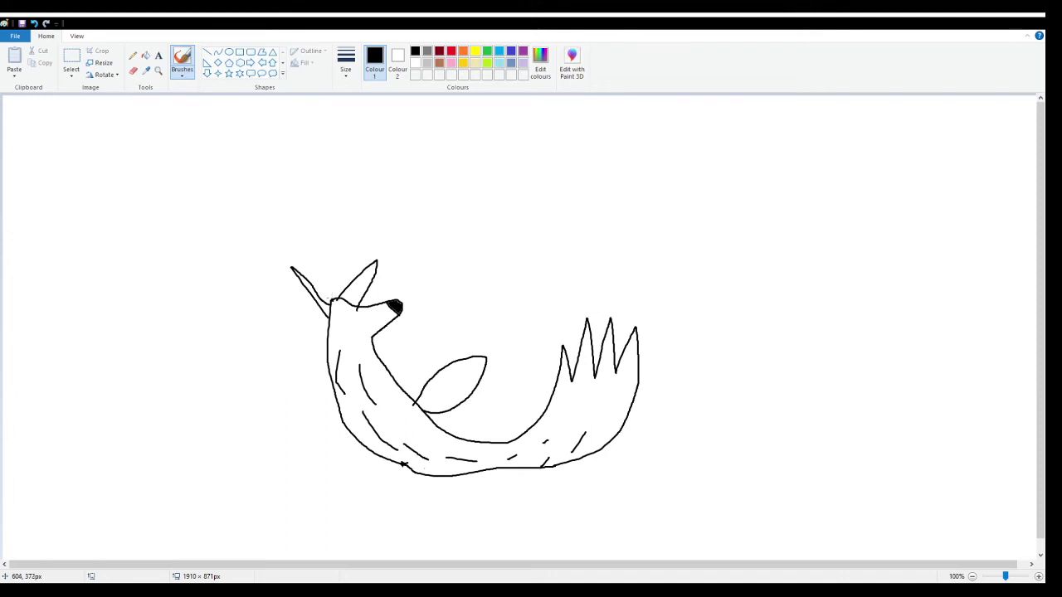
Outline the globe from the fox's head to its tail, with a peaked ridge, a small star and two jagged land shapes inside
mouse_move(336, 300)
left_mouse_down()
mouse_move(326, 214)
mouse_move(348, 179)
mouse_move(480, 157)
mouse_move(534, 171)
mouse_move(604, 201)
mouse_move(648, 269)
mouse_move(652, 327)
mouse_move(636, 383)
left_mouse_up()
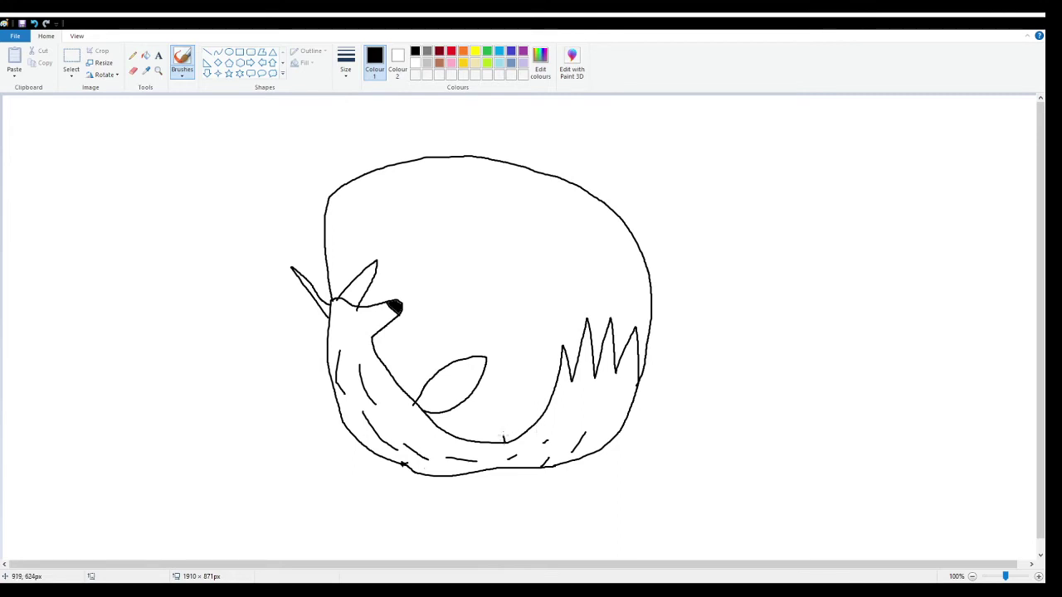
mouse_move(503, 437)
left_mouse_down()
mouse_move(502, 358)
mouse_move(532, 292)
mouse_move(534, 300)
mouse_move(545, 288)
mouse_move(545, 305)
mouse_move(564, 286)
mouse_move(569, 327)
mouse_move(561, 359)
left_mouse_up()
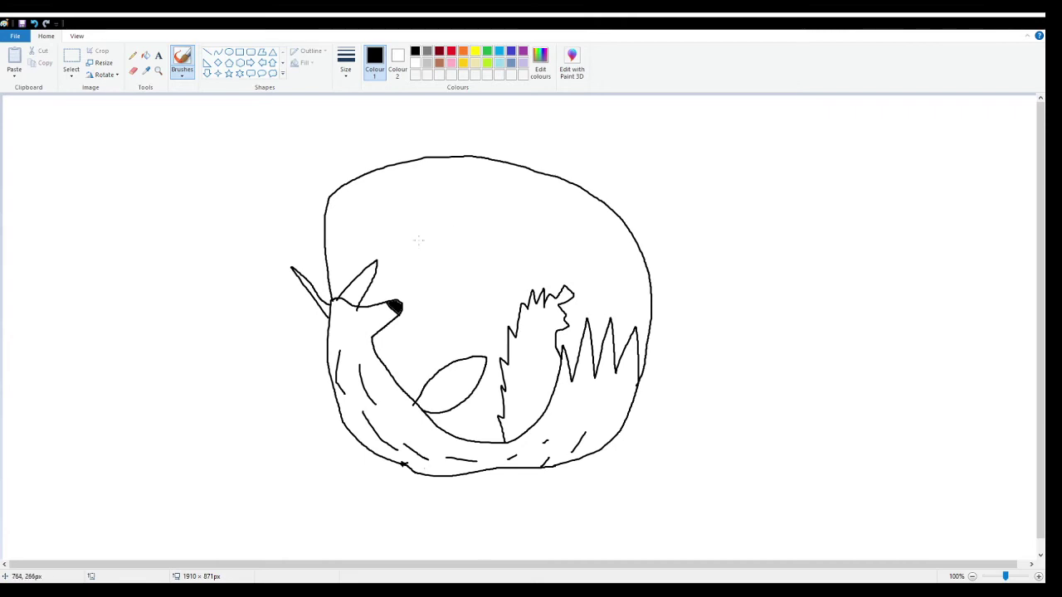
mouse_move(396, 254)
left_mouse_down()
mouse_move(441, 233)
mouse_move(478, 164)
mouse_move(534, 239)
mouse_move(556, 239)
mouse_move(624, 282)
left_mouse_up()
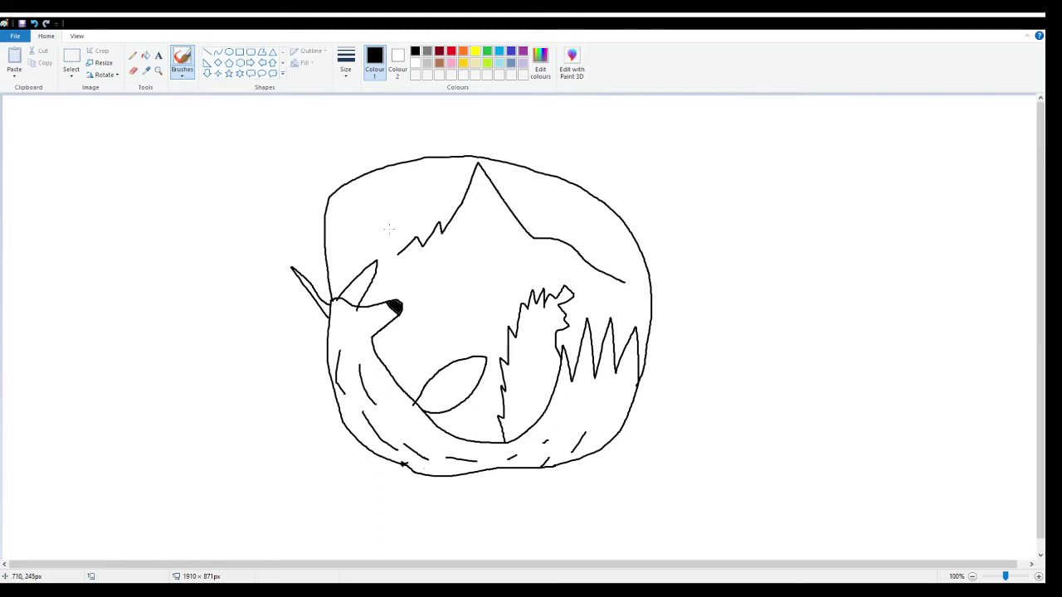
left_click_drag(387, 253, 333, 271)
mouse_move(473, 243)
left_mouse_down()
mouse_move(466, 255)
mouse_move(490, 241)
mouse_move(486, 230)
mouse_move(467, 234)
mouse_move(477, 242)
left_mouse_up()
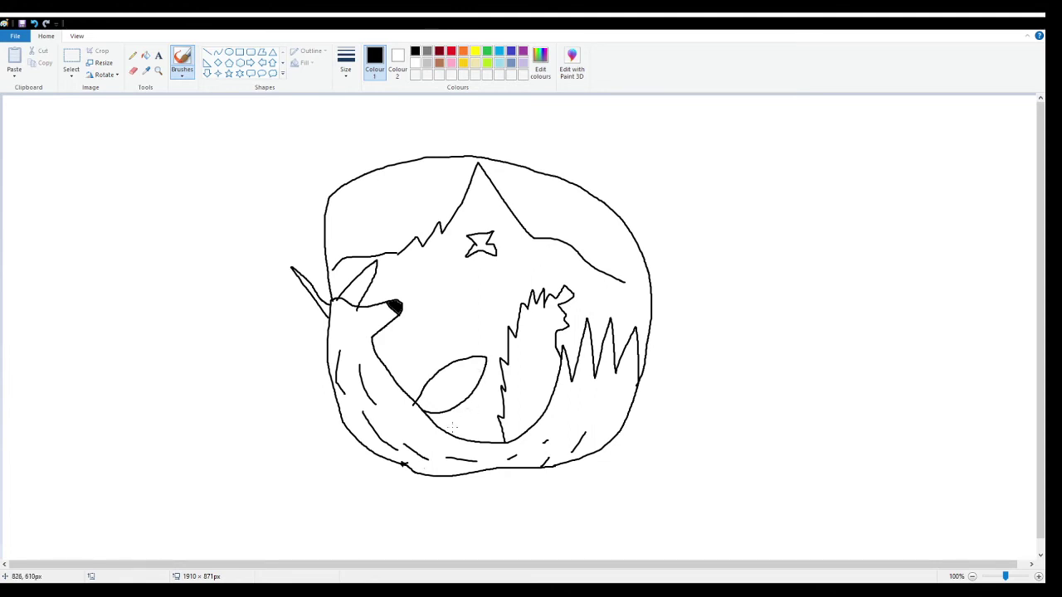
mouse_move(430, 416)
left_mouse_down()
mouse_move(460, 413)
mouse_move(480, 441)
left_mouse_up()
left_click_drag(628, 281, 649, 290)
Fill the fox's body, both ears and the paw with orange
left_click(463, 52)
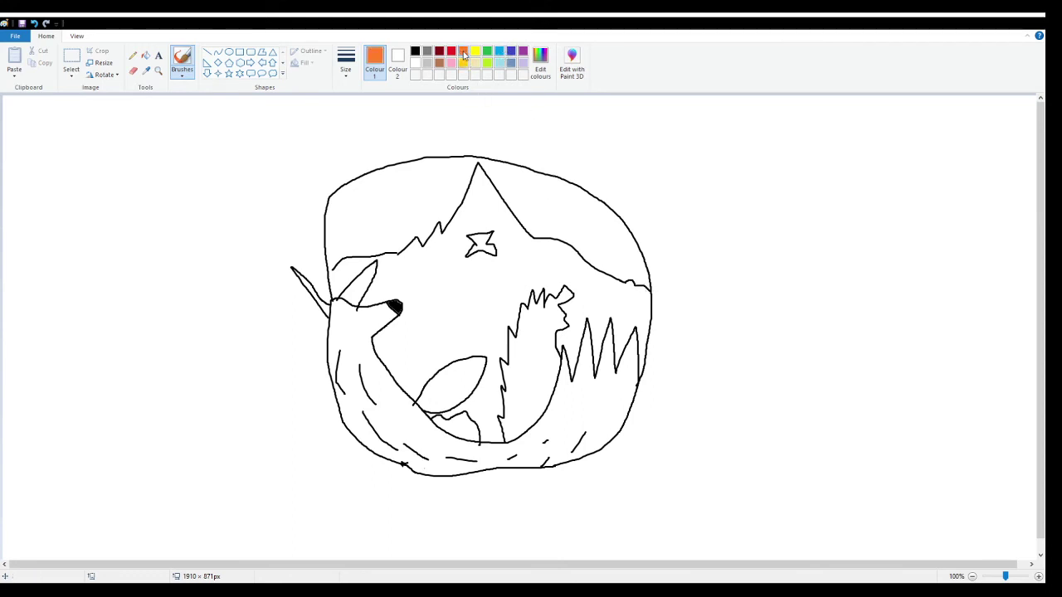
left_click(145, 55)
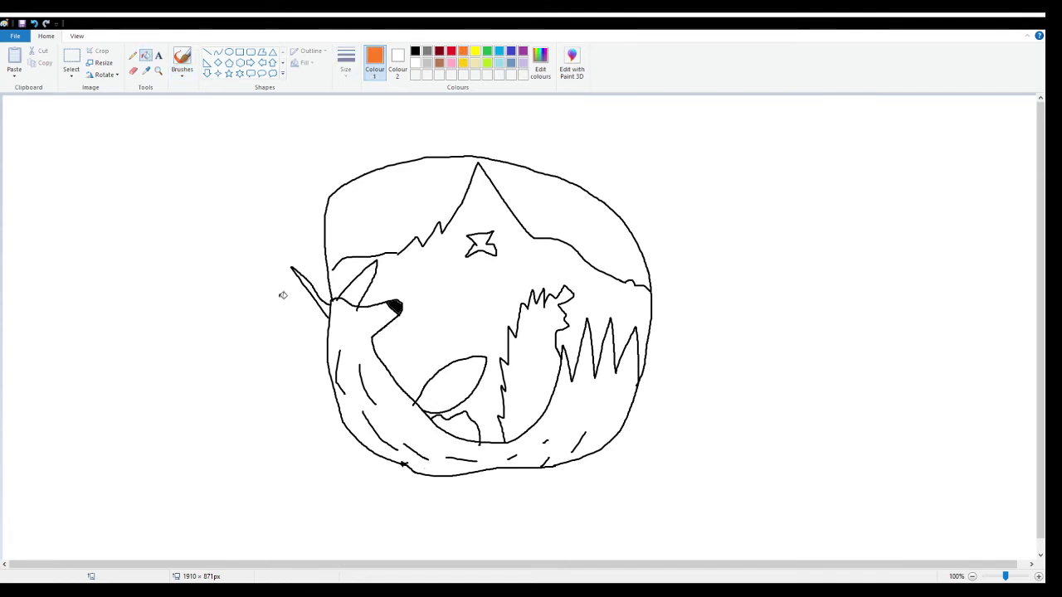
left_click(353, 364)
left_click(357, 297)
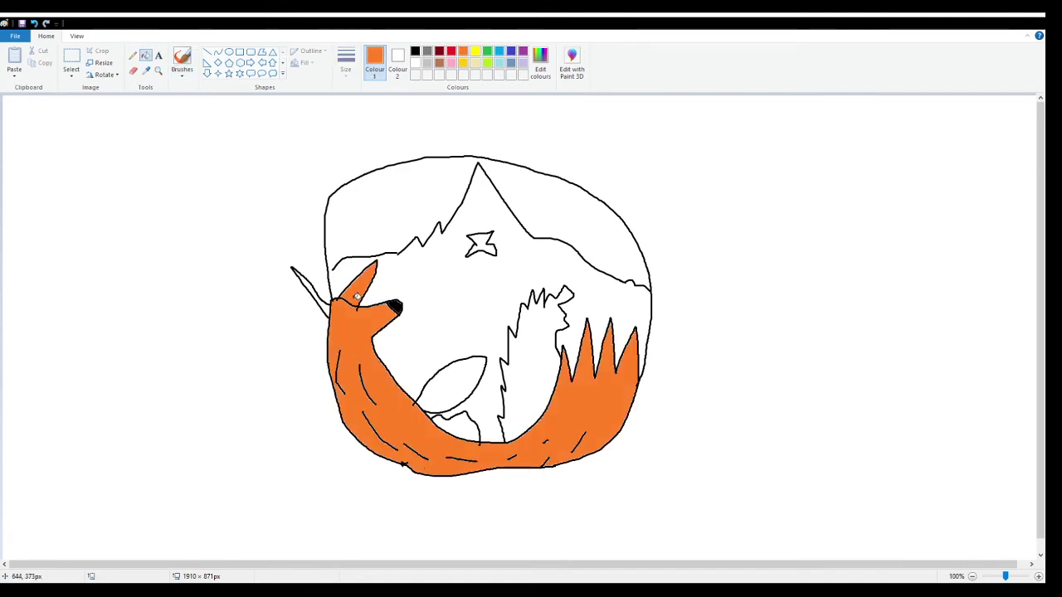
left_click(326, 304)
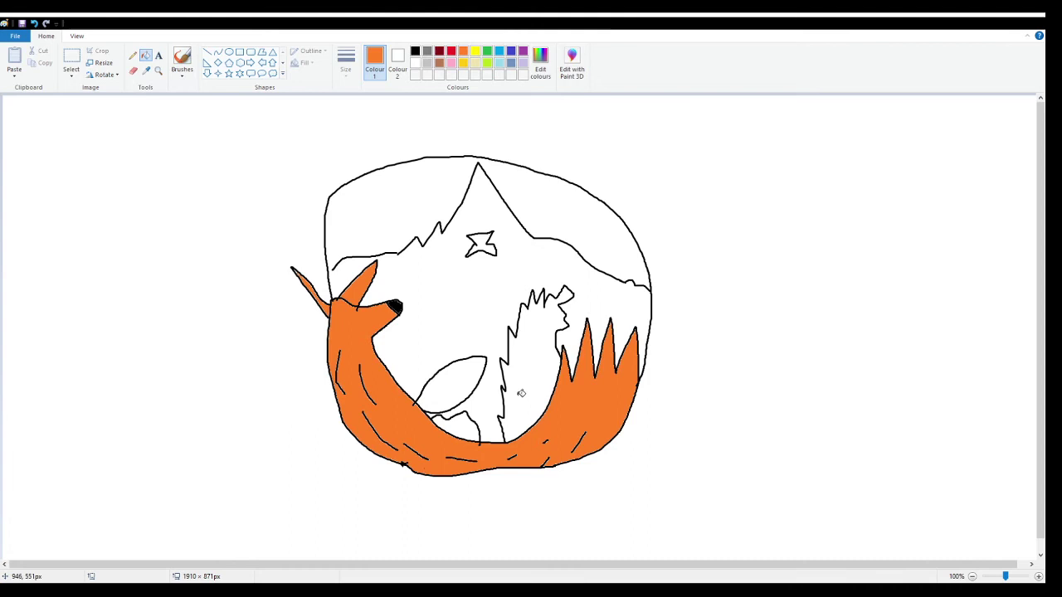
left_click(465, 382)
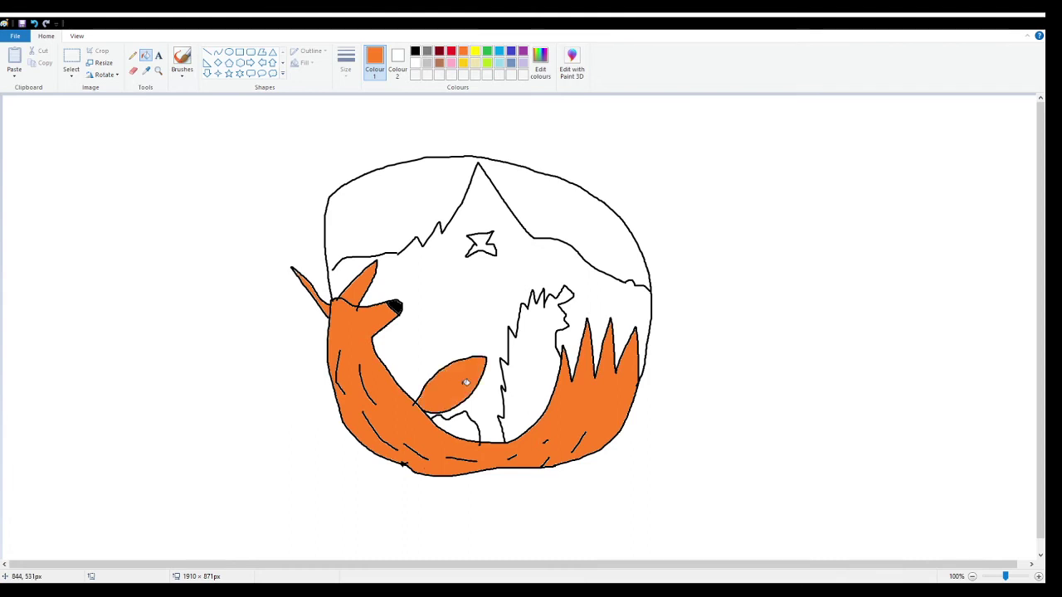
Draw a gold zigzag across the base of the fox's tail and fill the tail beyond it with gold
left_click(416, 51)
left_click(182, 58)
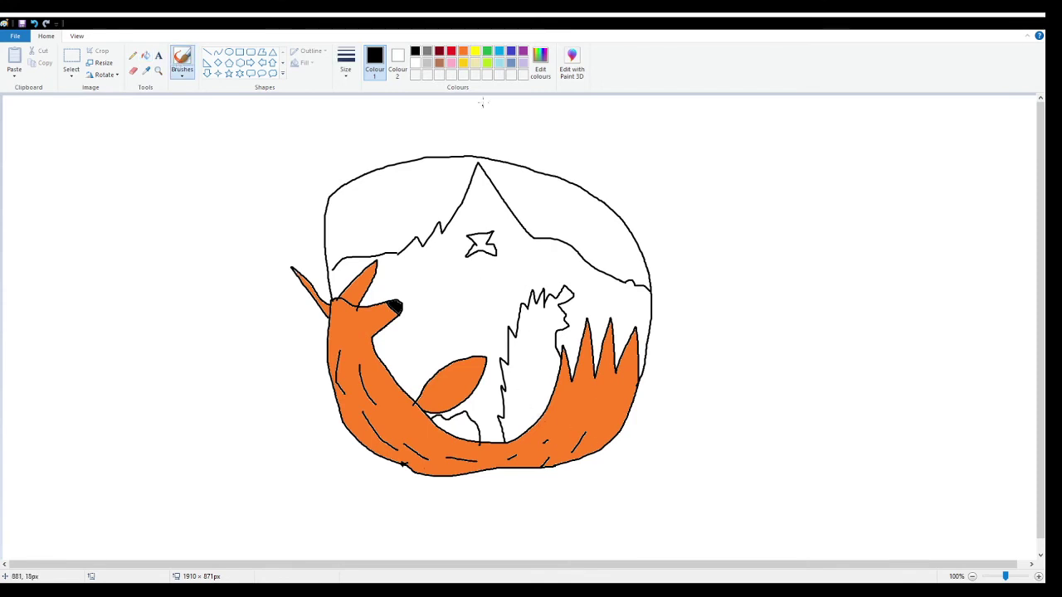
left_click(474, 52)
left_click(464, 64)
mouse_move(538, 428)
left_mouse_down()
mouse_move(579, 414)
mouse_move(597, 451)
left_mouse_up()
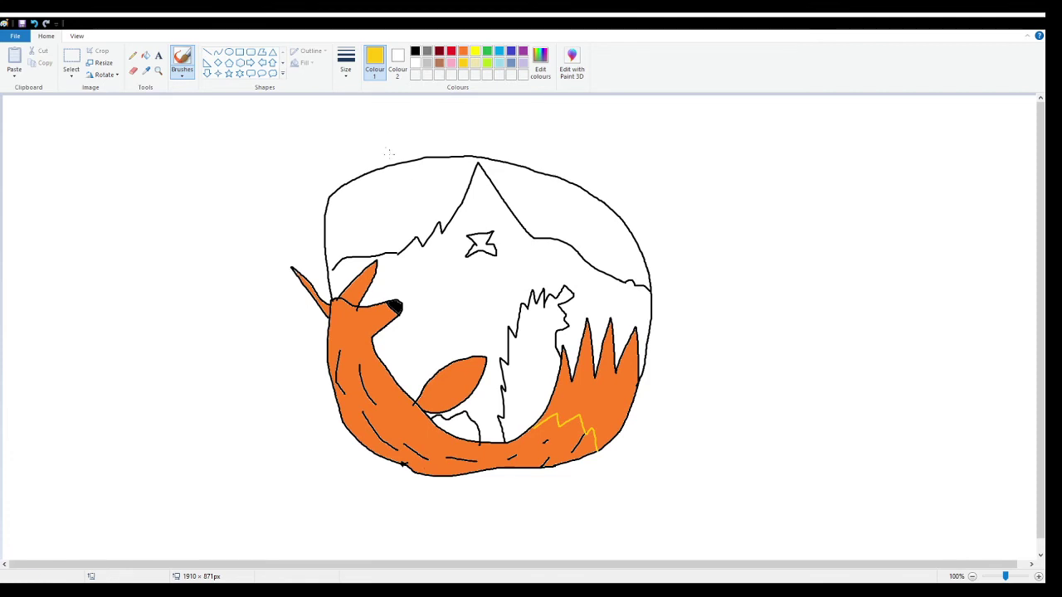
left_click(147, 57)
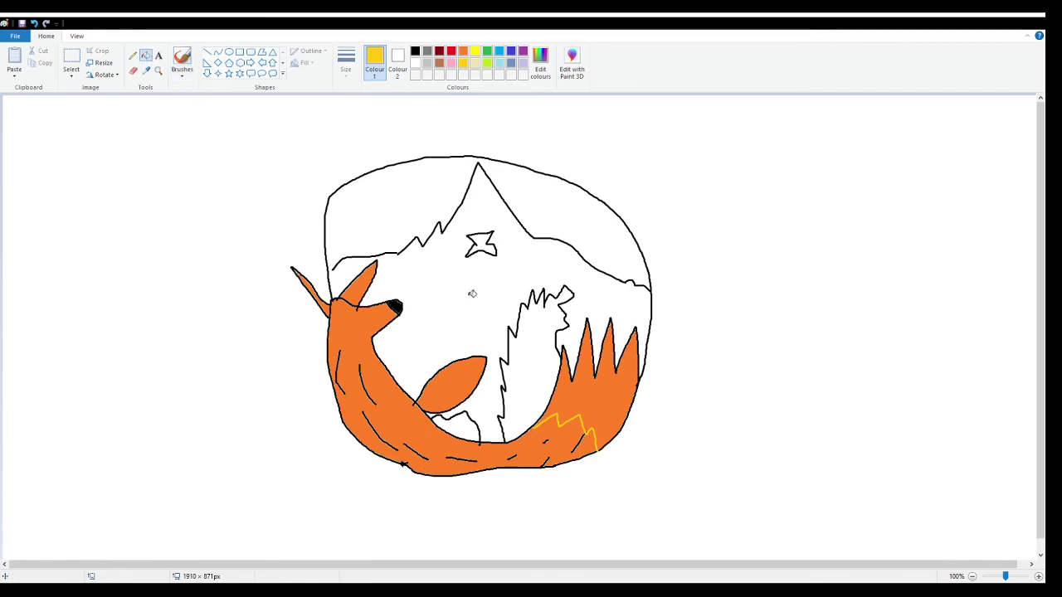
left_click(590, 407)
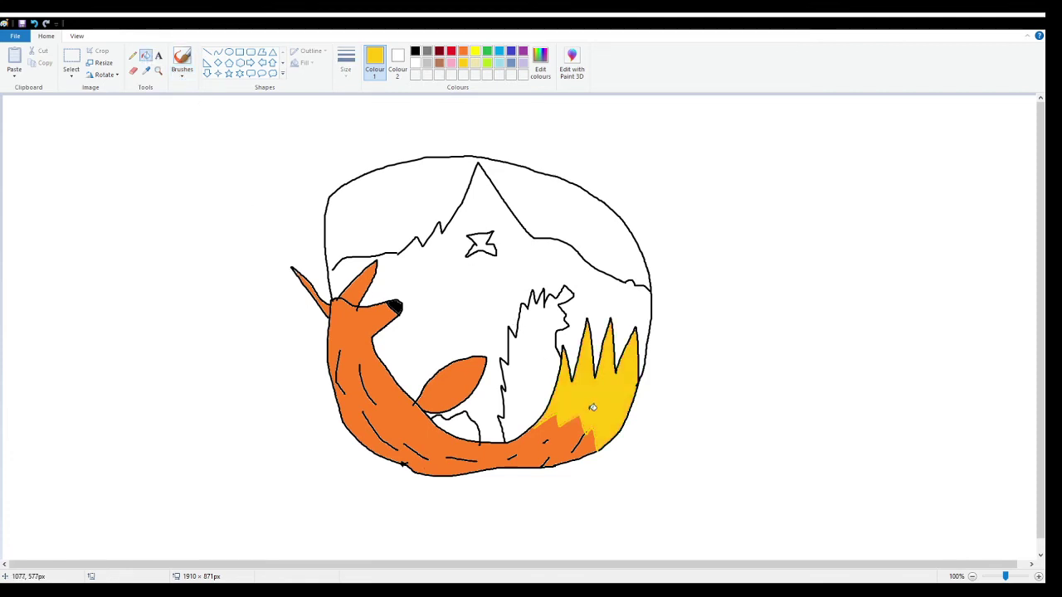
Fill the globe's background with turquoise blue and extend both ends of the ridge line to the globe's edge in black
left_click(498, 52)
left_click(531, 265)
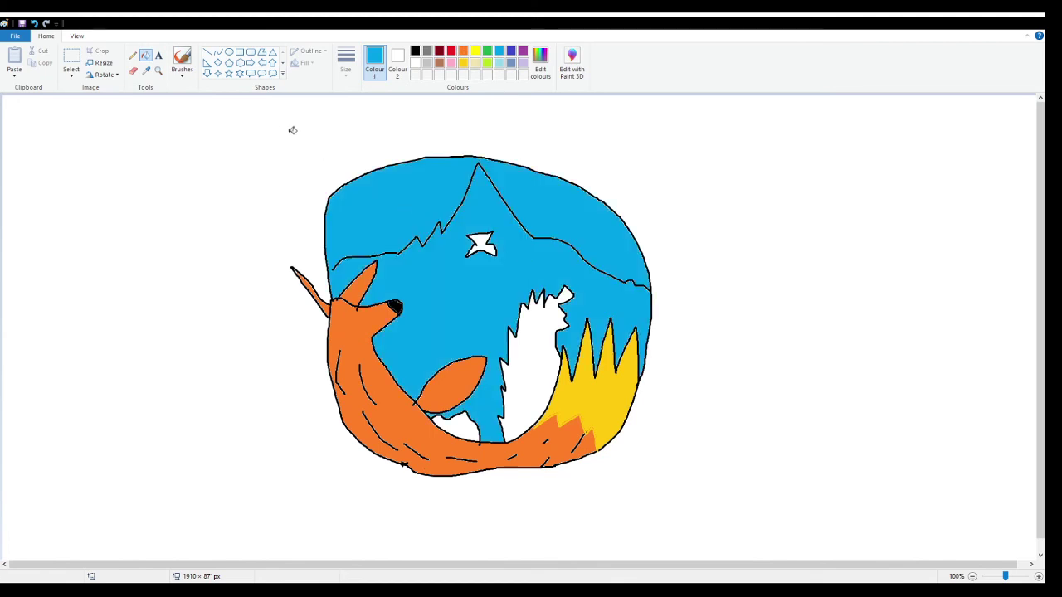
left_click(181, 60)
left_click(415, 51)
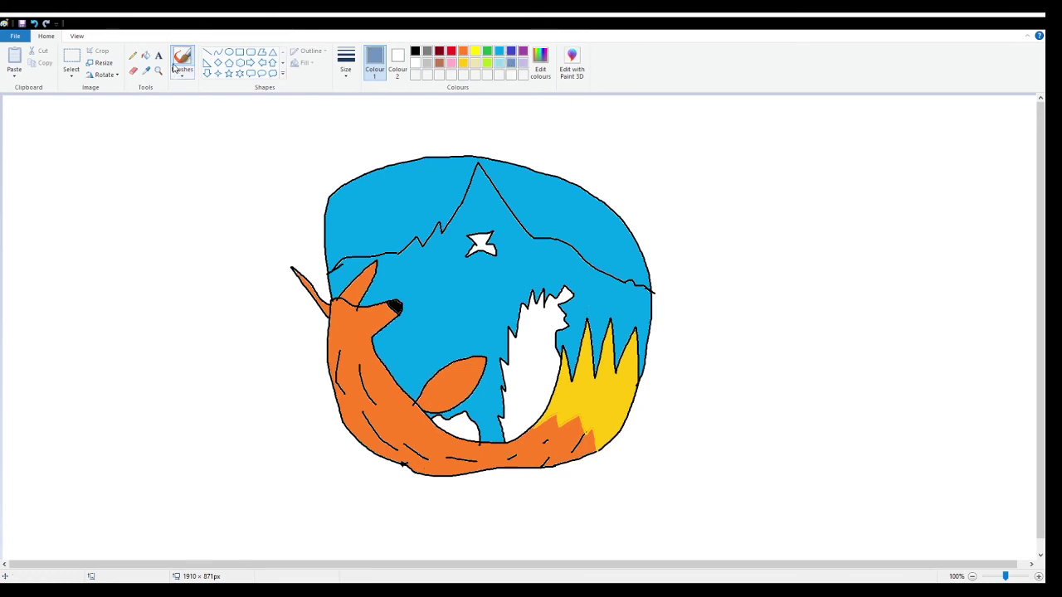
Fill the area above the ridge, the small star and the two land shapes by the fox's body with blue-grey
left_click(146, 54)
left_click(379, 200)
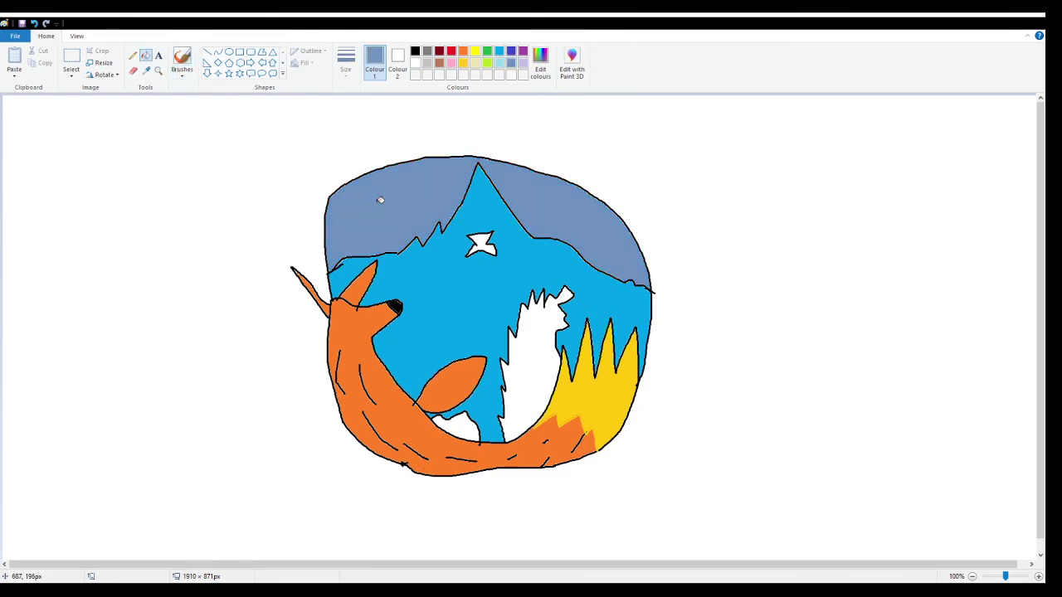
left_click(482, 242)
left_click(529, 361)
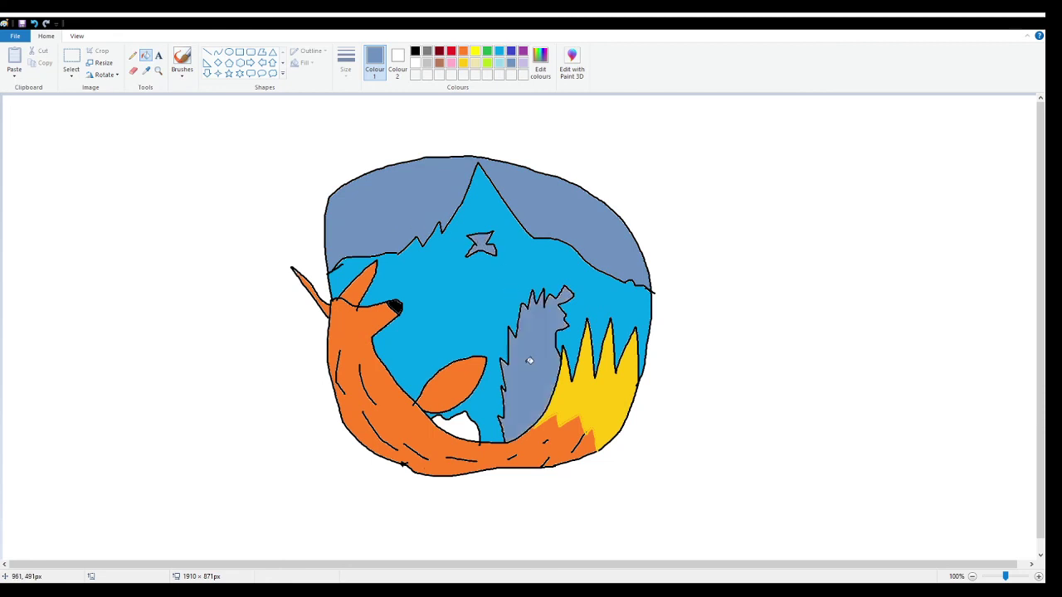
left_click(470, 426)
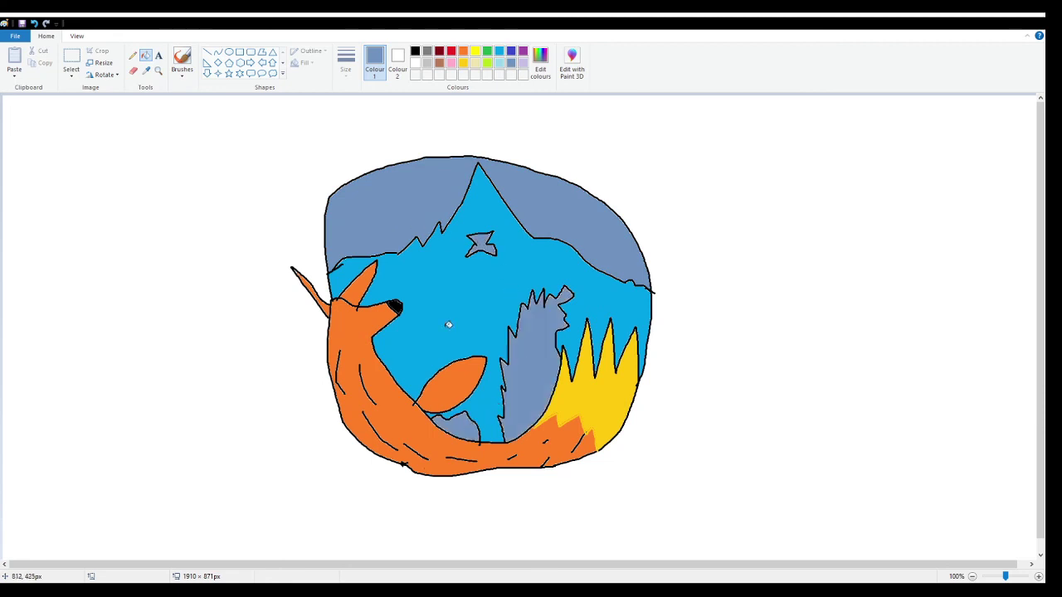
Draw a closed jagged land shape in black beside the fox's nose and fill it with blue-grey
left_click(415, 51)
left_click(181, 58)
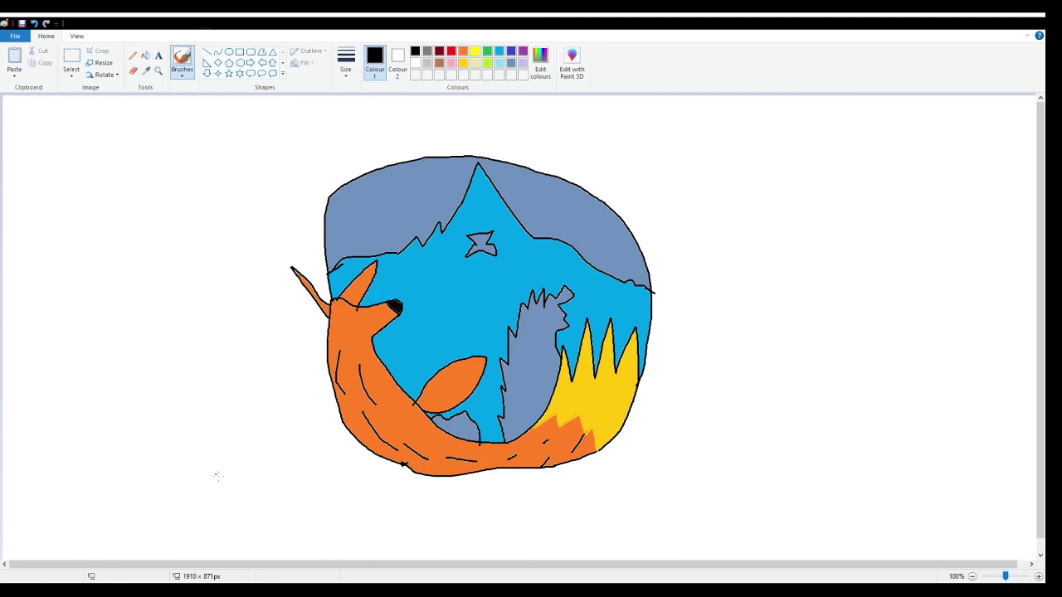
mouse_move(428, 330)
left_mouse_down()
mouse_move(420, 338)
mouse_move(417, 315)
mouse_move(452, 303)
mouse_move(447, 337)
left_mouse_up()
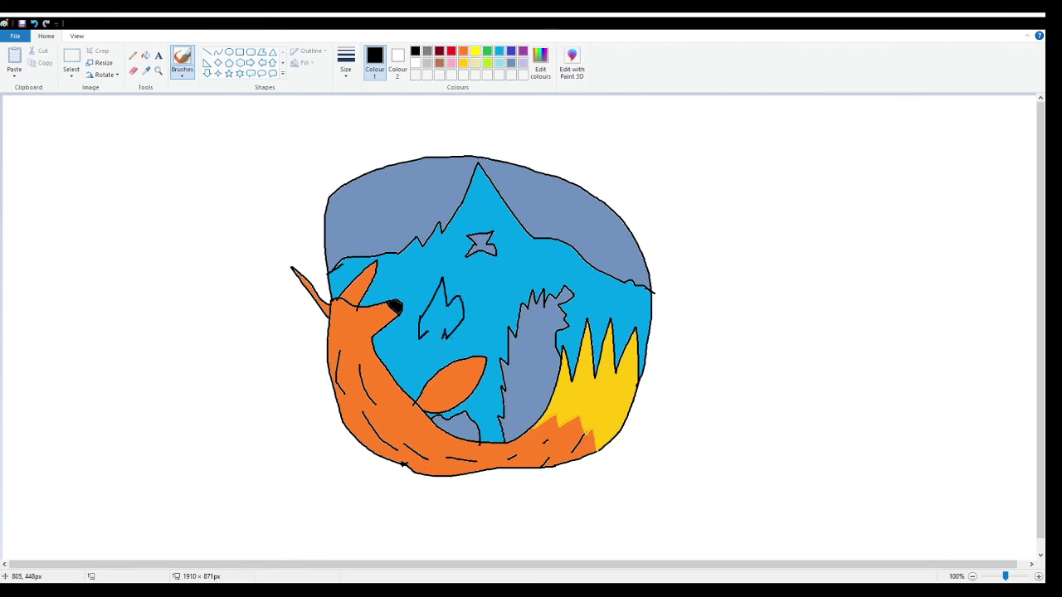
left_click(514, 64)
left_click(145, 58)
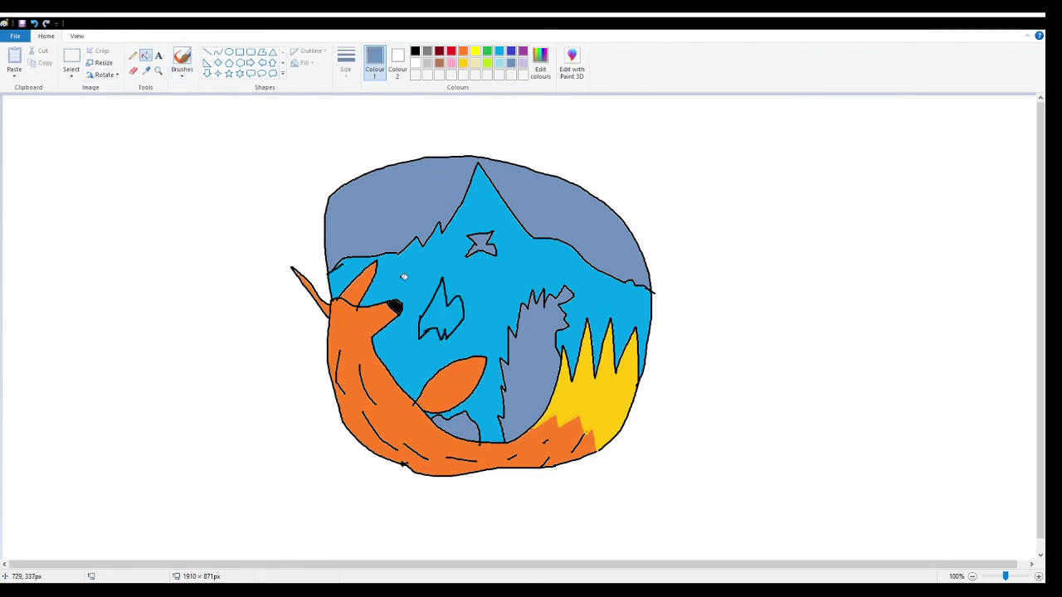
left_click(445, 315)
Handwrite the word "MOZILLA" in black brush capitals below the fox drawing
left_click(415, 52)
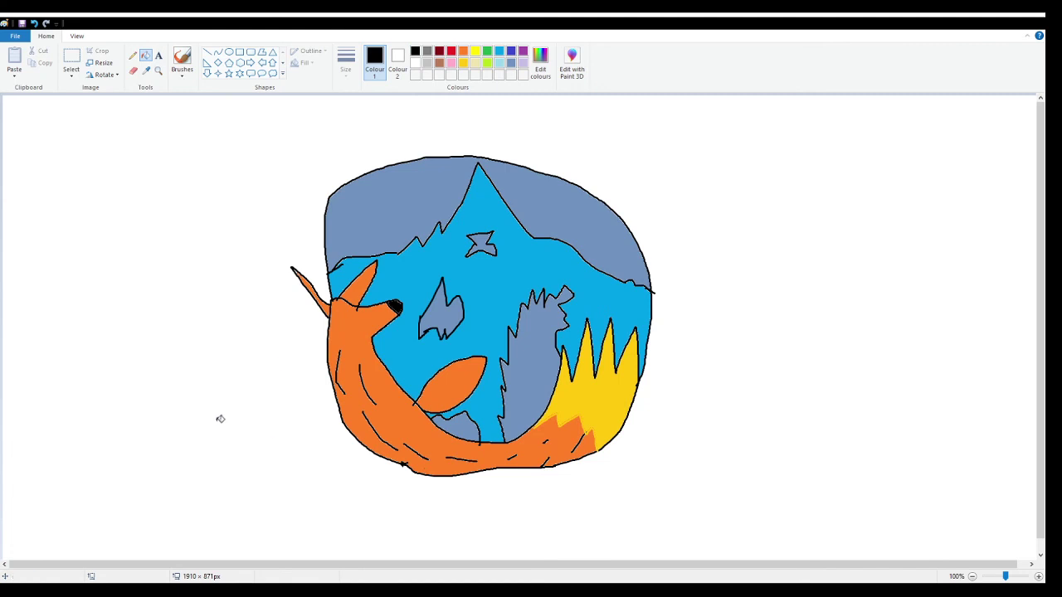
left_click(181, 58)
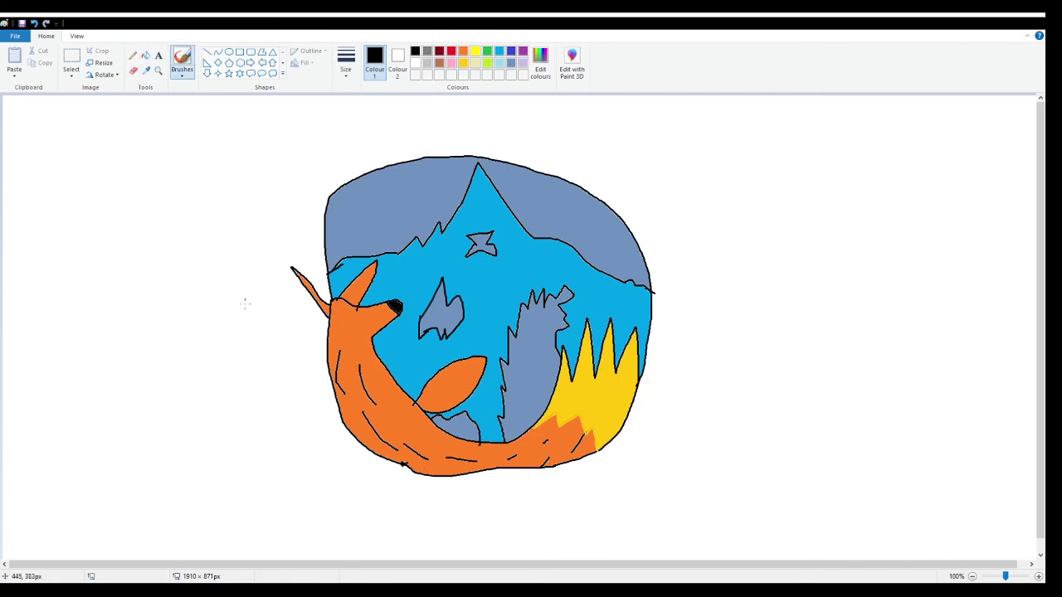
mouse_move(107, 542)
left_mouse_down()
mouse_move(117, 501)
mouse_move(129, 540)
mouse_move(150, 514)
mouse_move(163, 547)
left_mouse_up()
mouse_move(184, 509)
left_mouse_down()
mouse_move(193, 551)
mouse_move(177, 553)
mouse_move(248, 513)
mouse_move(209, 547)
mouse_move(247, 546)
left_mouse_up()
mouse_move(279, 493)
left_mouse_down()
mouse_move(267, 551)
mouse_move(335, 548)
left_mouse_up()
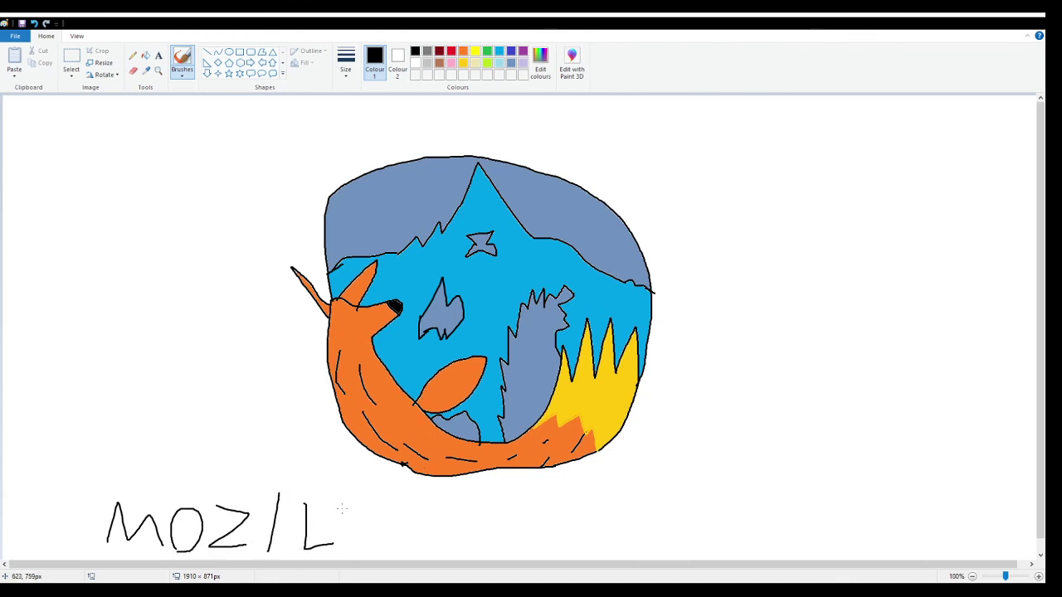
left_click_drag(351, 507, 345, 548)
left_click_drag(345, 548, 361, 548)
mouse_move(407, 501)
left_mouse_down()
mouse_move(381, 557)
mouse_move(423, 554)
left_mouse_up()
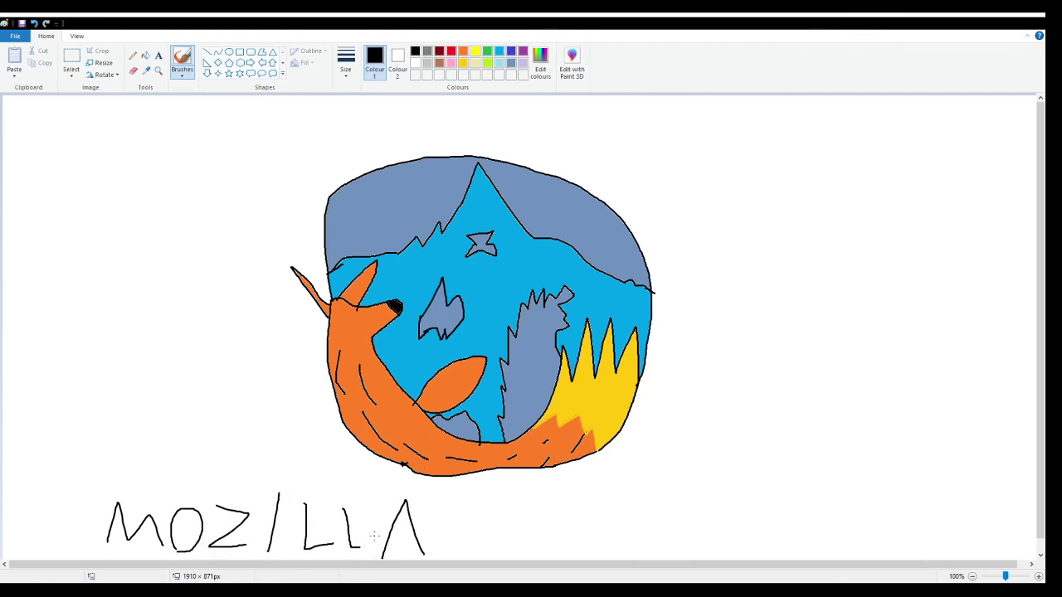
Handwrite the word "FIREFOX" in black brush capitals after "MOZILLA"
mouse_move(491, 498)
left_mouse_down()
mouse_move(514, 525)
mouse_move(543, 507)
left_mouse_up()
mouse_move(557, 555)
left_mouse_down()
mouse_move(576, 499)
mouse_move(595, 526)
mouse_move(563, 534)
mouse_move(590, 552)
mouse_move(609, 530)
mouse_move(616, 499)
left_mouse_up()
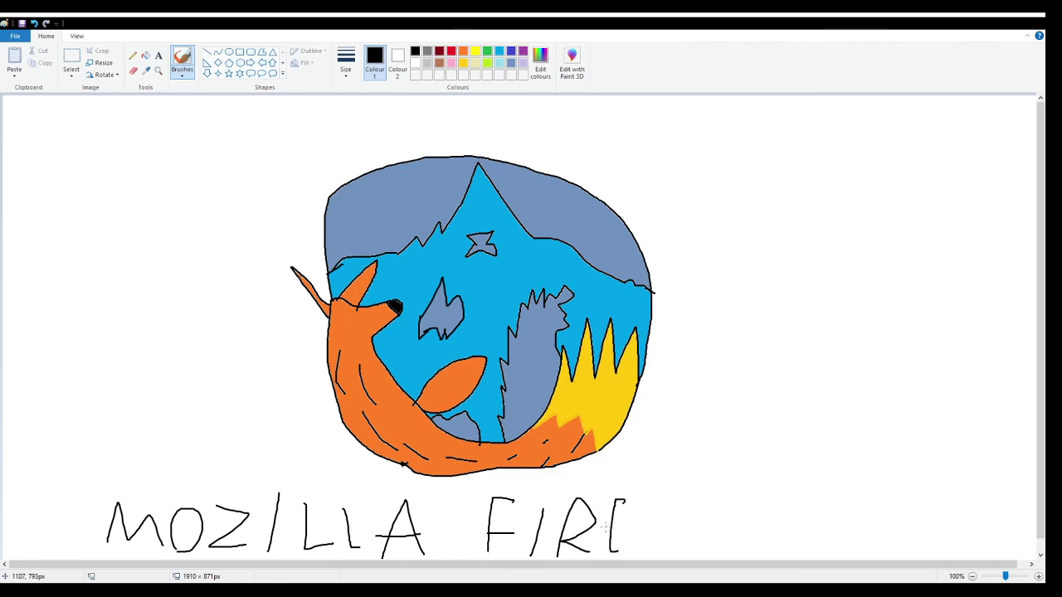
left_click_drag(636, 549, 657, 495)
mouse_move(630, 532)
left_mouse_down()
mouse_move(709, 517)
mouse_move(669, 549)
left_mouse_up()
mouse_move(729, 511)
left_mouse_down()
mouse_move(748, 554)
mouse_move(787, 499)
left_mouse_up()
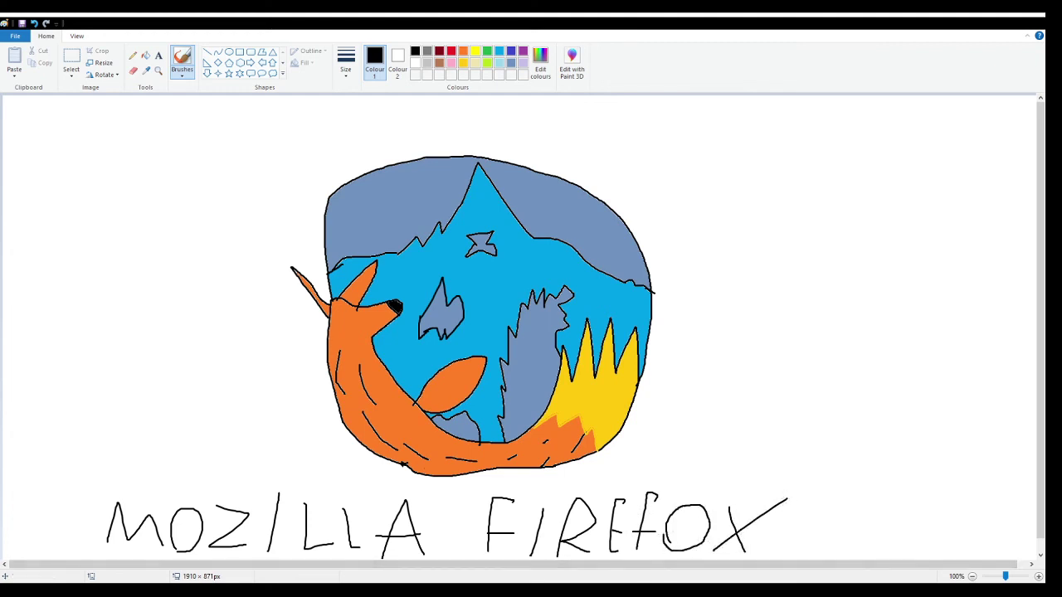